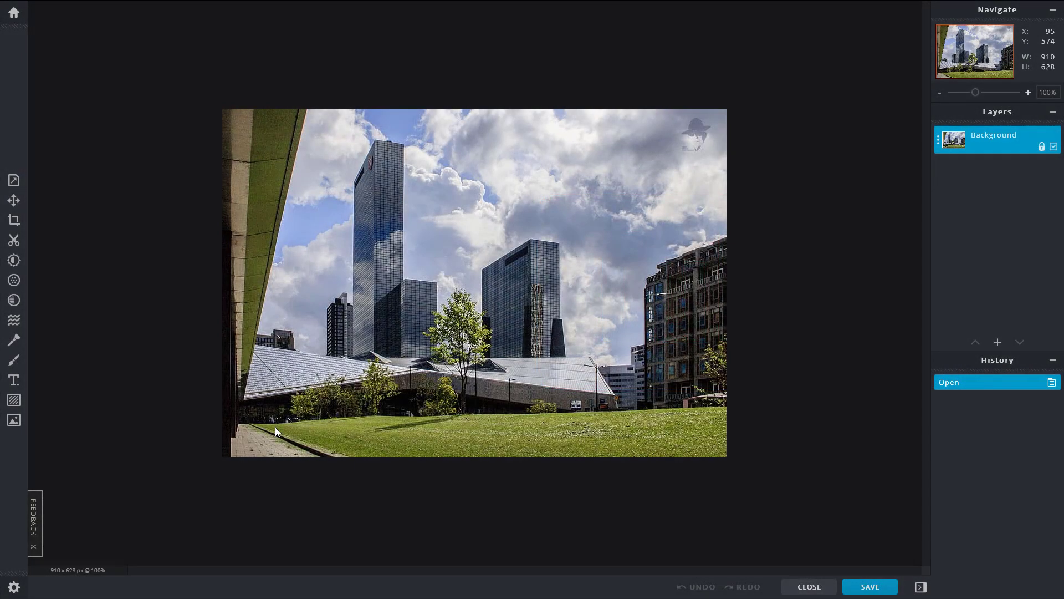
Show the Properties panel with Resize Image and Canvas Size beside the 910×628 photo
click(15, 181)
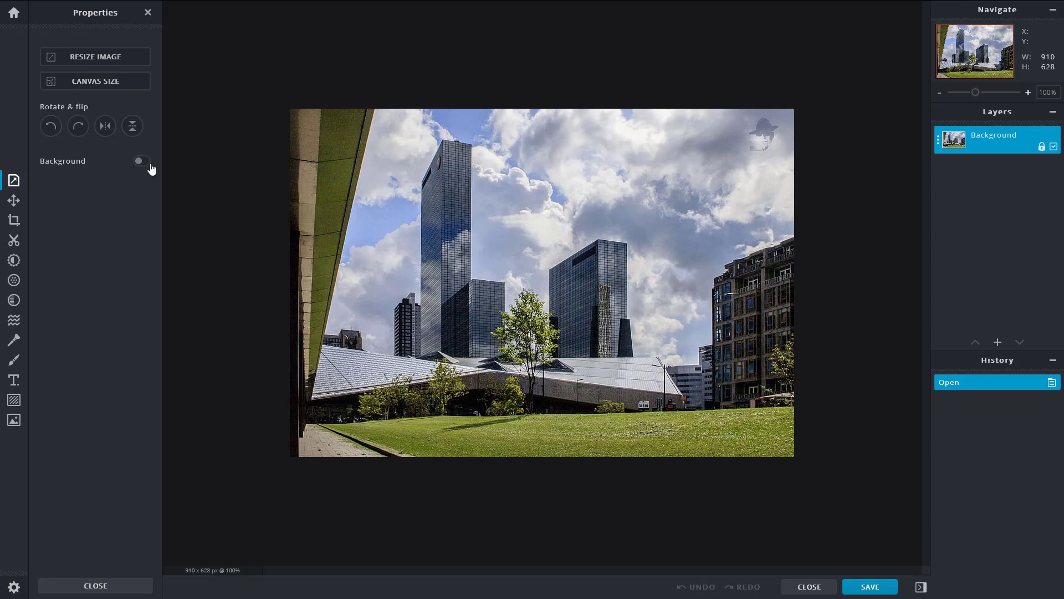
Enlarge the image to a width of 2000 pixels, giving 2000×1380
click(109, 65)
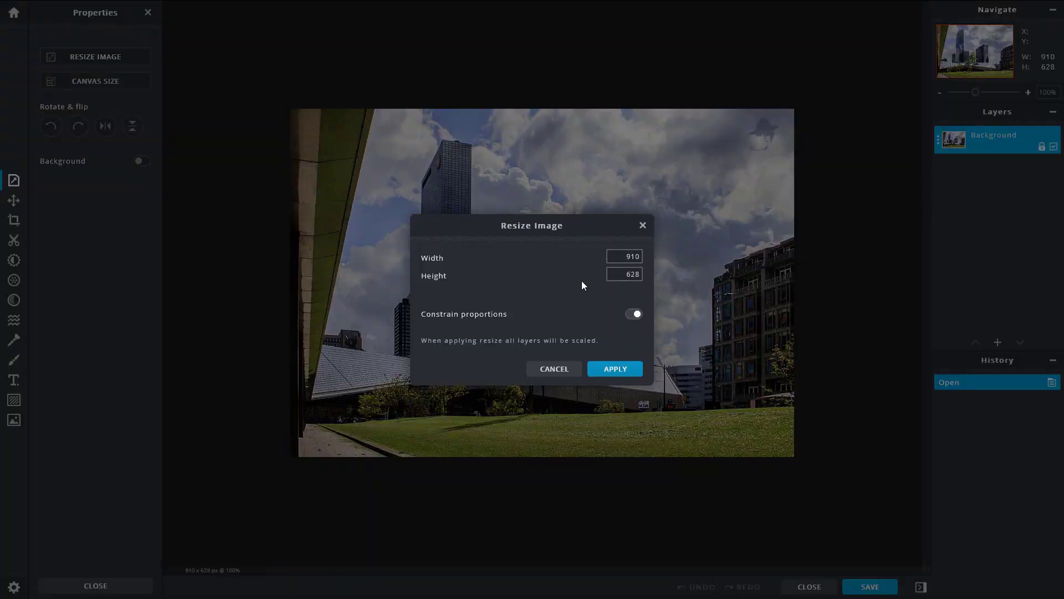
click(428, 257)
click(638, 274)
key(shift+Tab)
text(1000)
click(632, 274)
drag(620, 256, 662, 258)
text(2000)
click(626, 370)
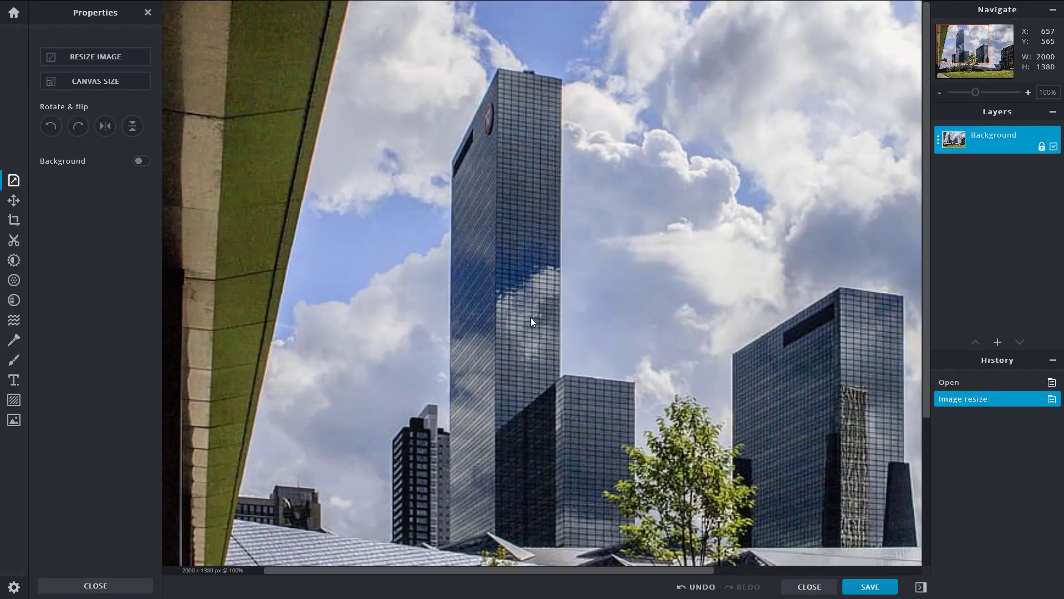
Shrink the image to a width of 500 pixels, giving 500×345
click(110, 63)
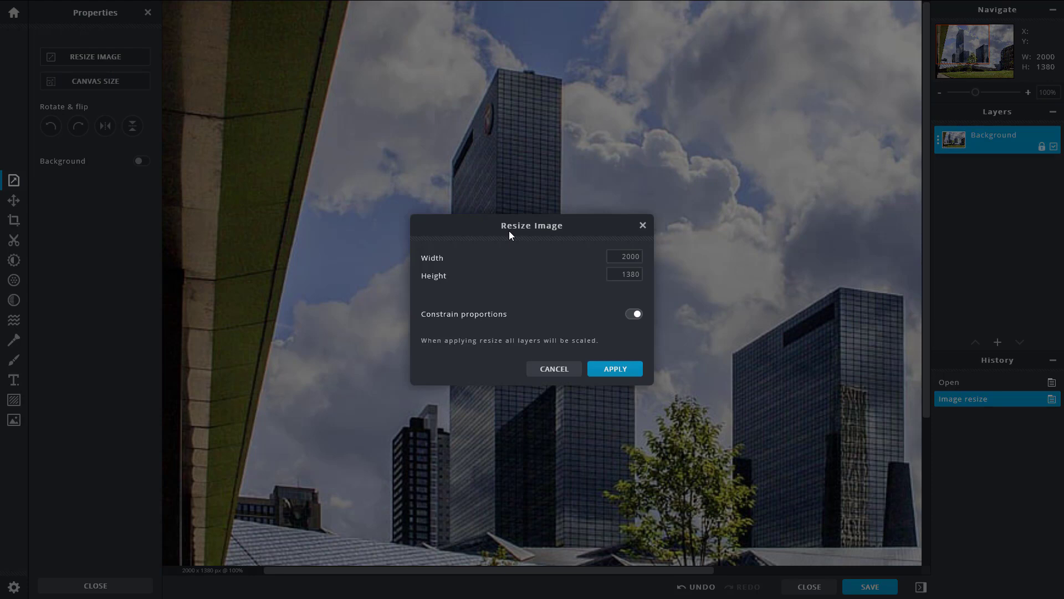
double_click(634, 256)
text(500)
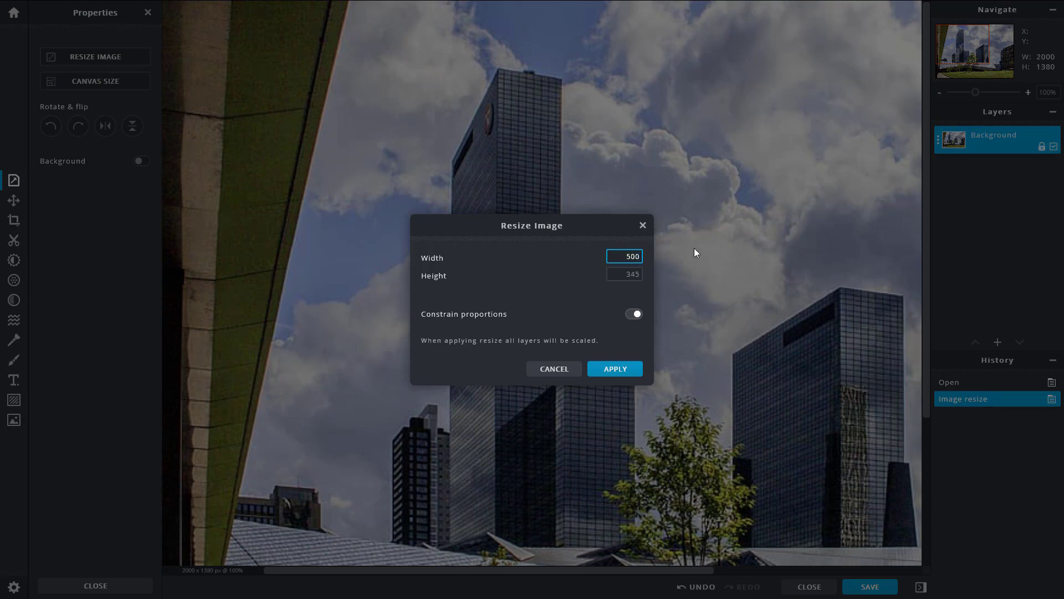
click(605, 370)
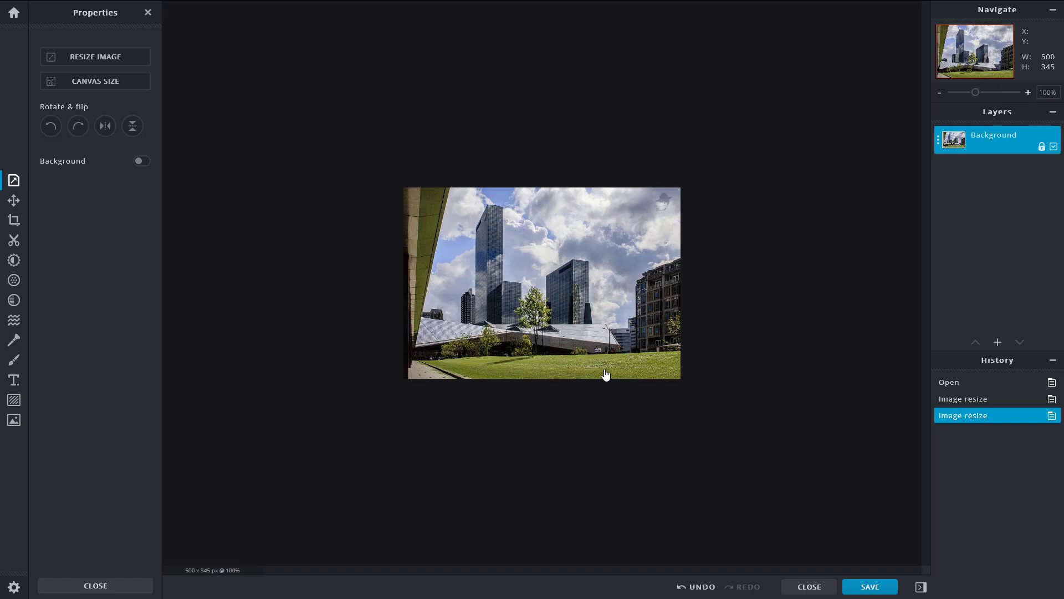
Turn off Constrain proportions and stretch the image to 500×500
click(106, 64)
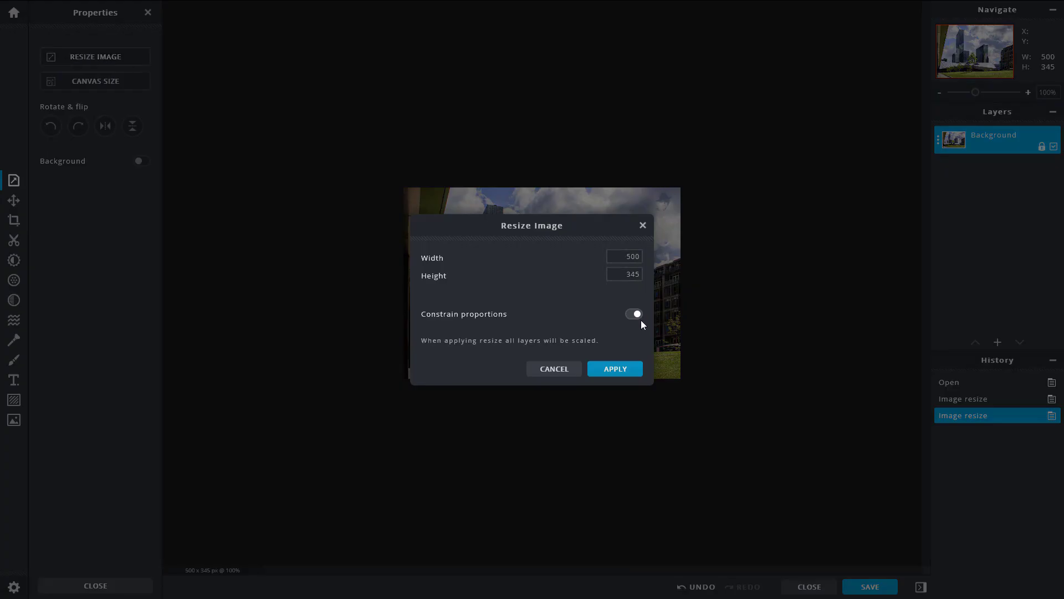
click(634, 314)
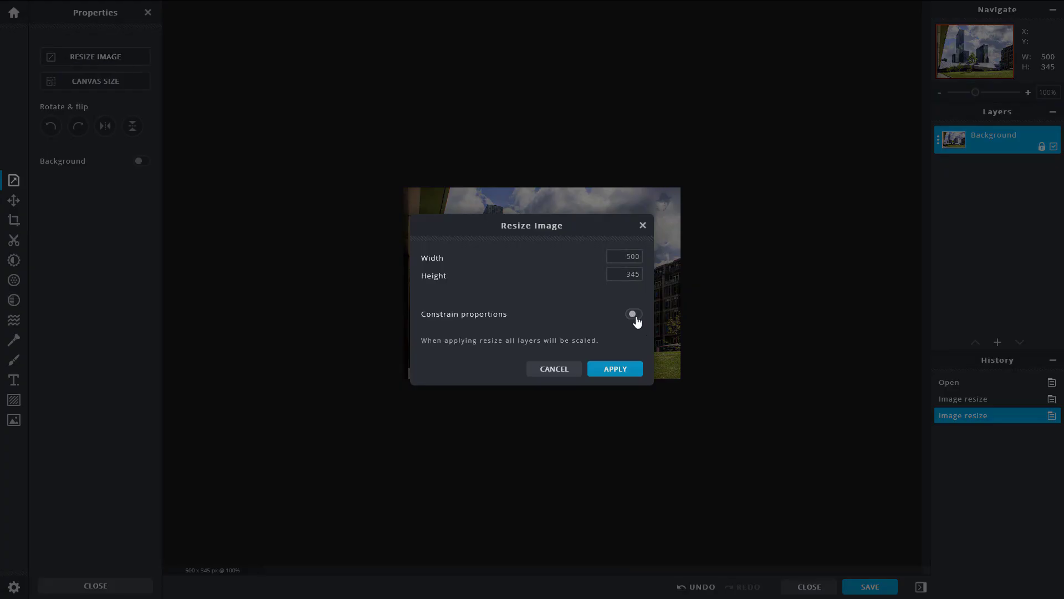
double_click(621, 274)
text(500)
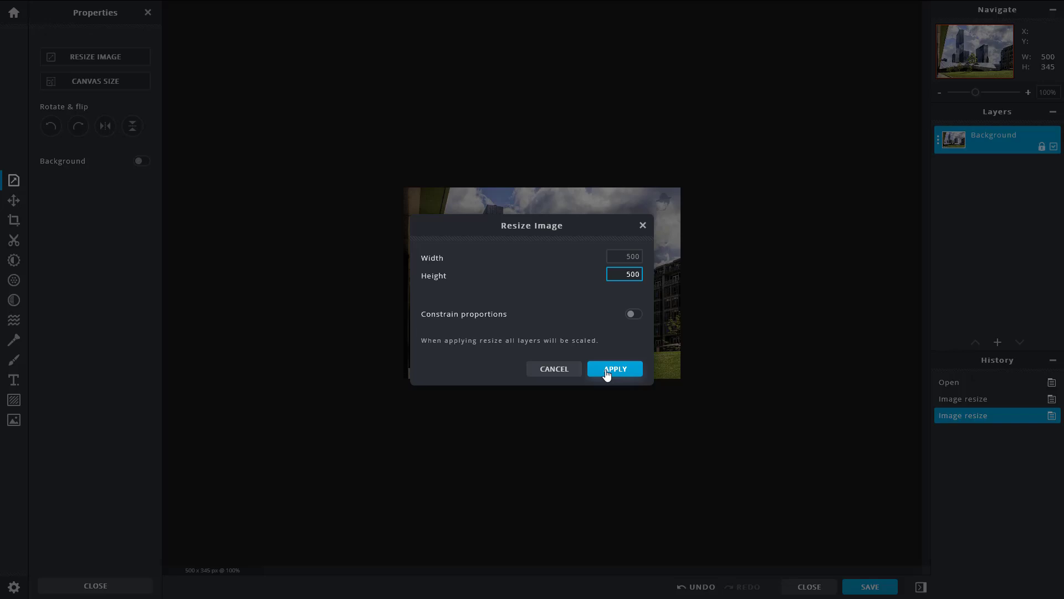
click(620, 369)
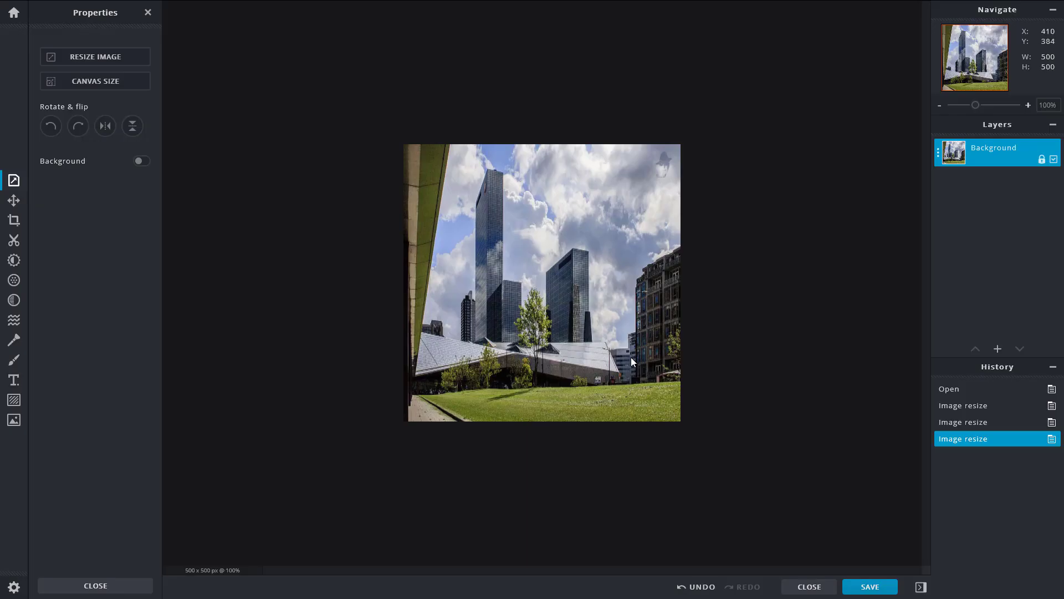
Resize the image height to 300, making it 300×300
click(135, 64)
double_click(624, 274)
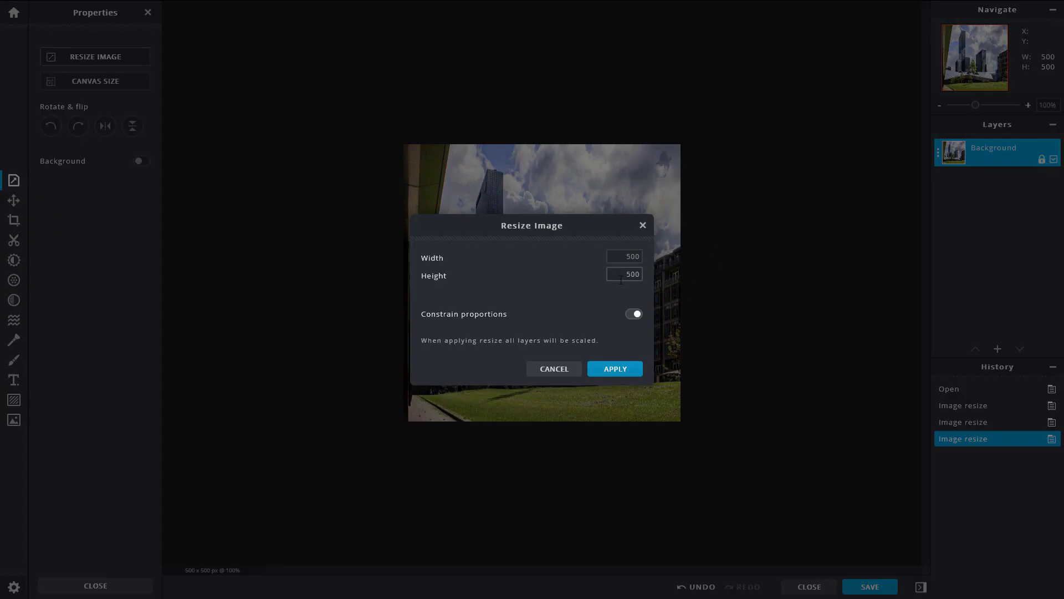
text(300)
click(604, 370)
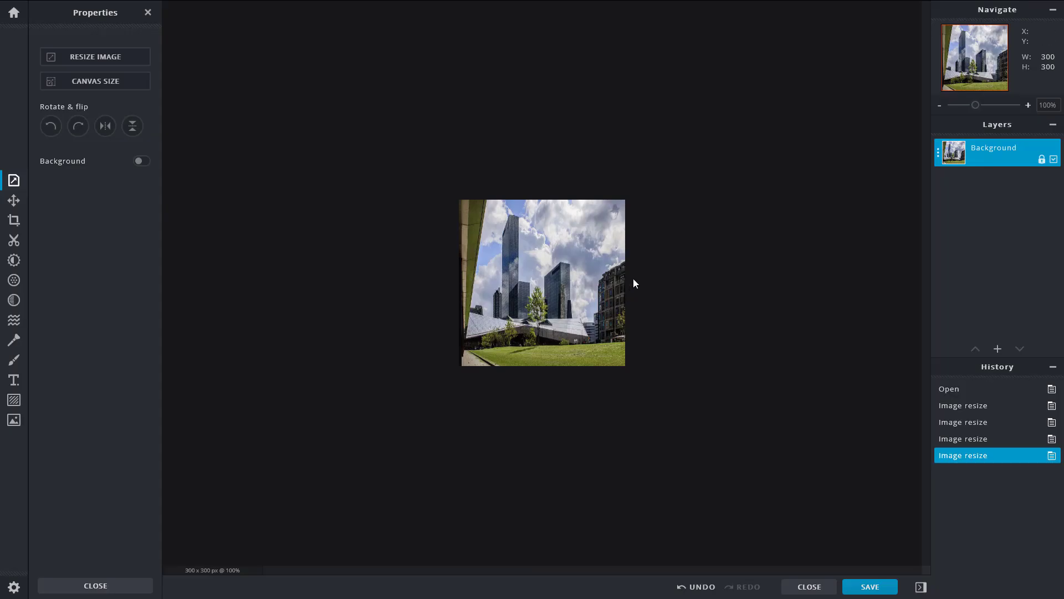
Step through the History entries and Undo/Redo, ending on the original Open state
click(977, 393)
click(981, 413)
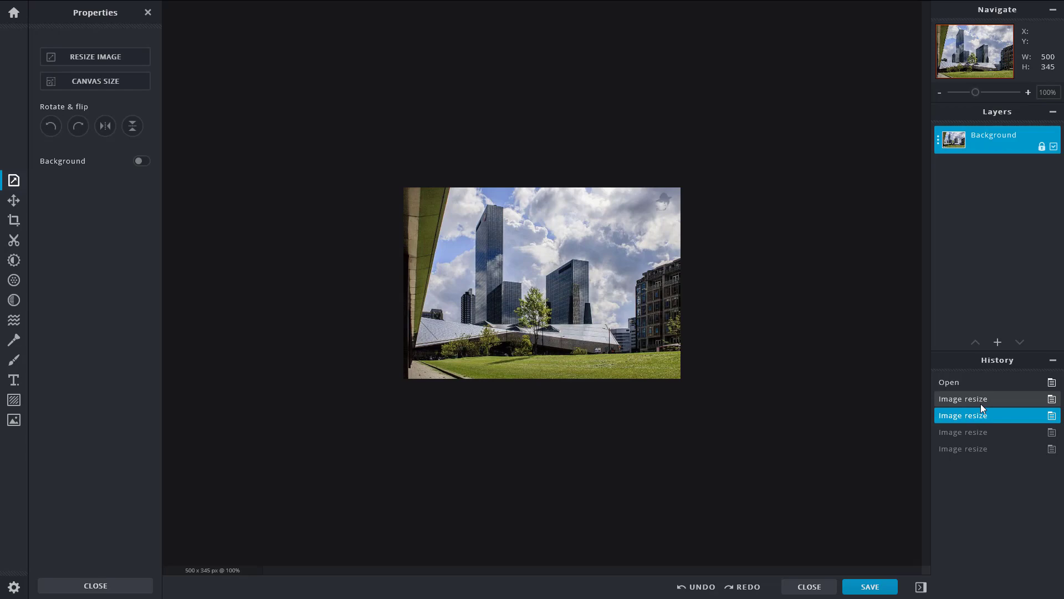
click(980, 404)
click(977, 383)
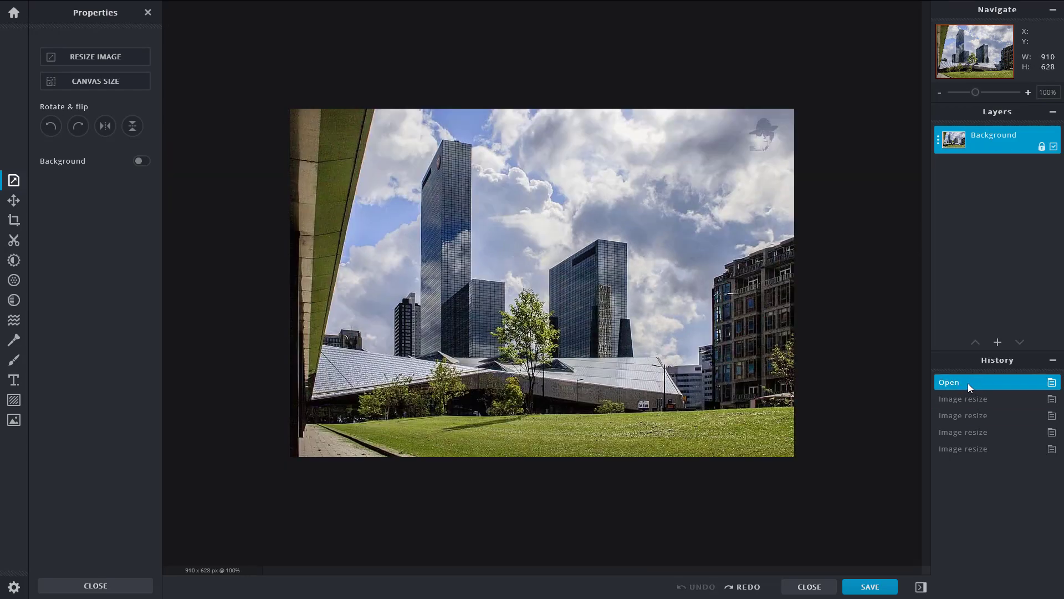
click(742, 587)
click(743, 587)
click(743, 587)
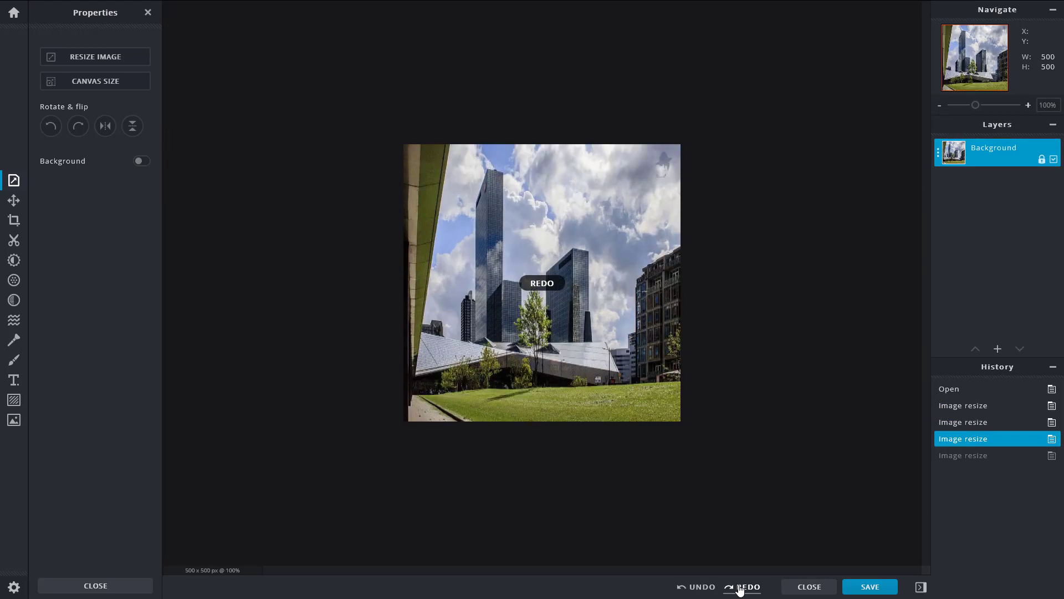
click(699, 587)
click(700, 586)
click(699, 587)
click(972, 436)
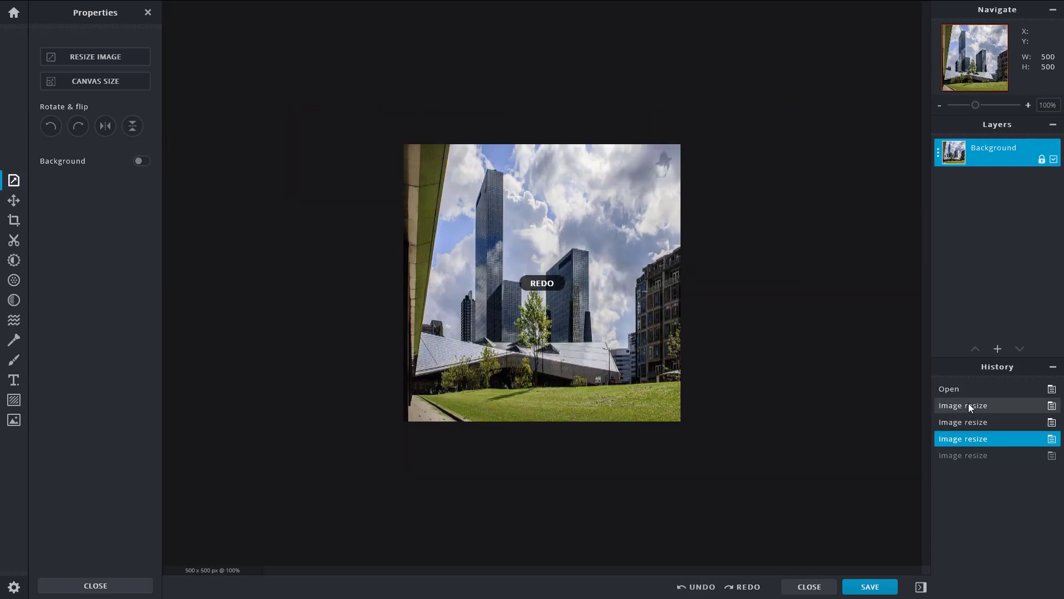
click(966, 391)
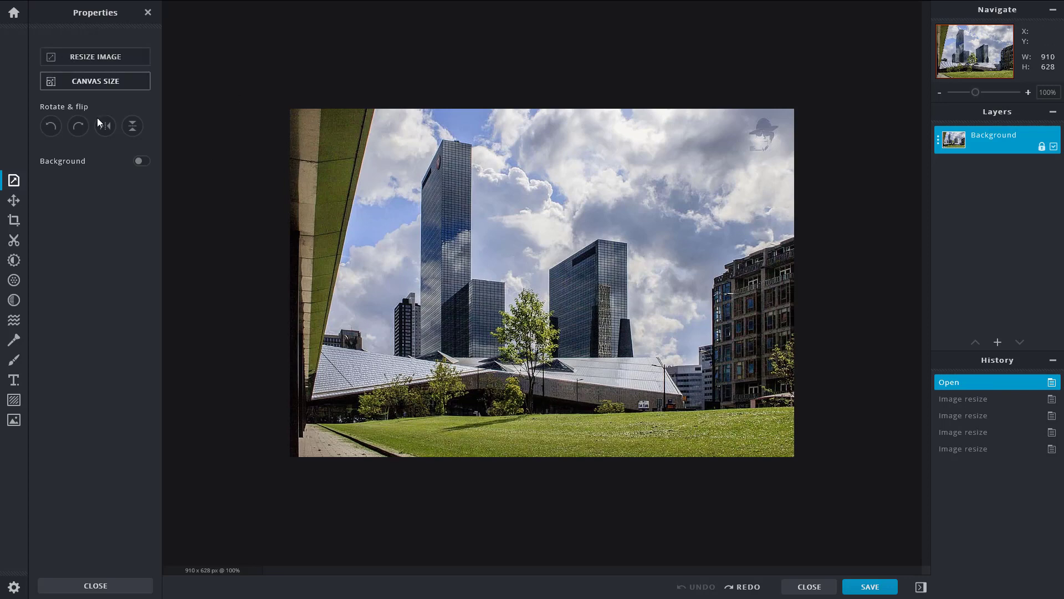
Set the canvas size to 1000 × 1000 pixels with the centre anchor
click(95, 86)
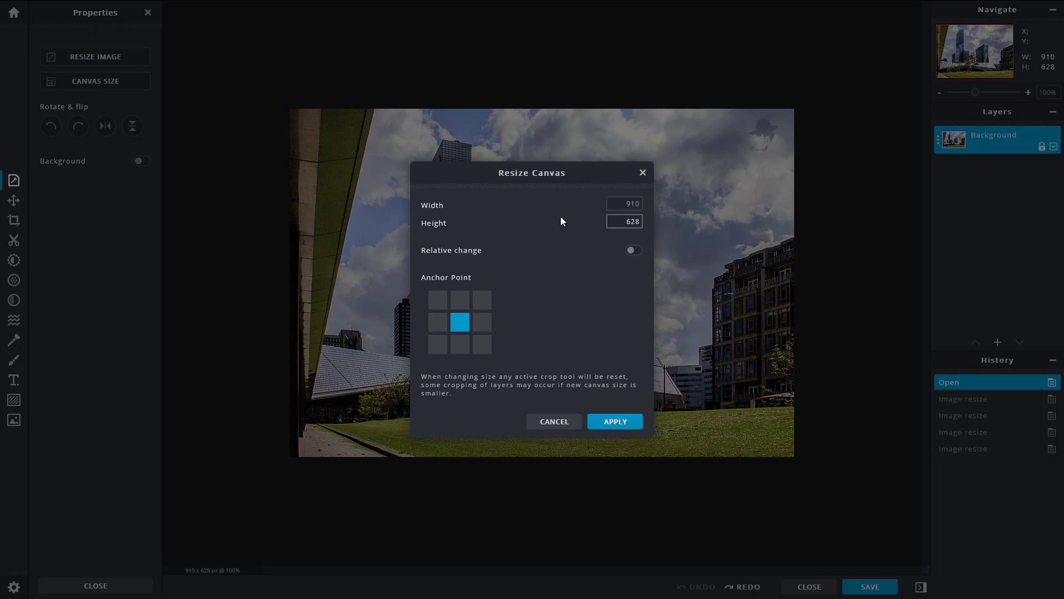
click(639, 202)
key(shift+Tab)
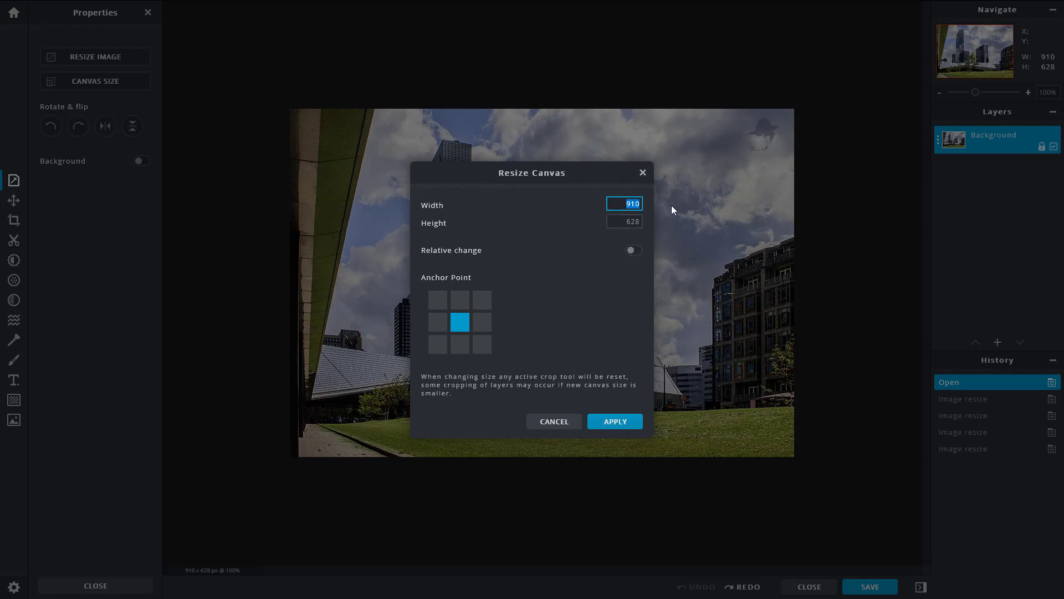
text(200)
key(BackSpace)
text(100)
key(Tab)
text(1000)
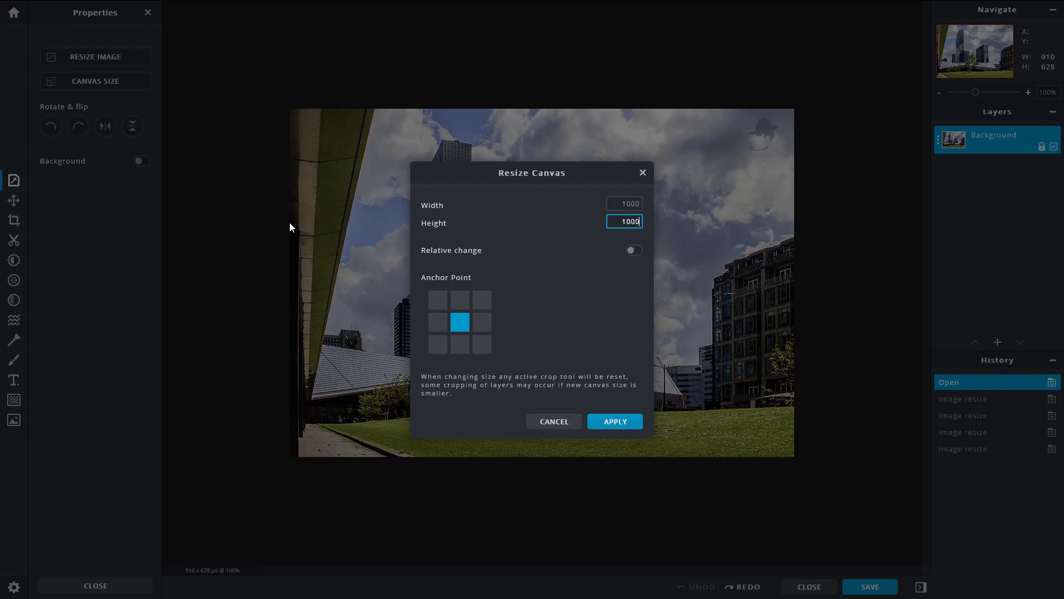
click(627, 426)
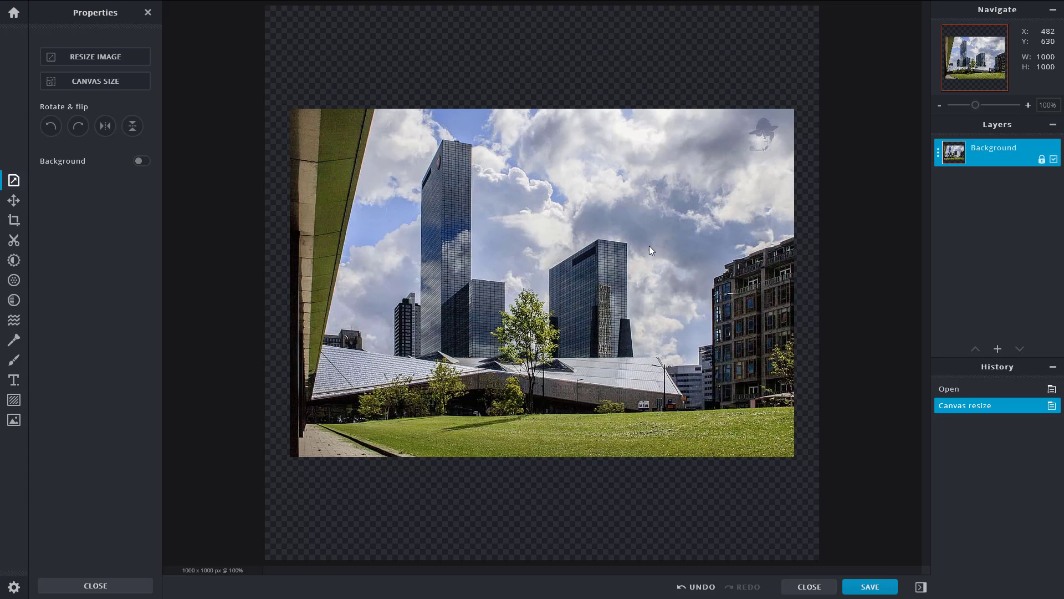
Reapply the 1000 × 1000 canvas size with centre anchor and Relative change off
click(91, 83)
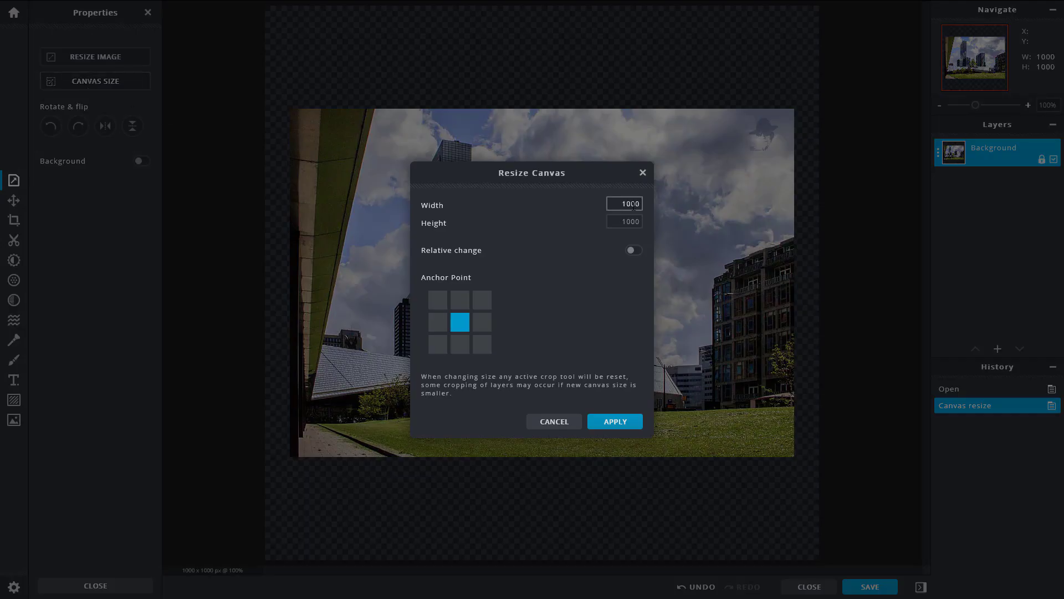
click(460, 302)
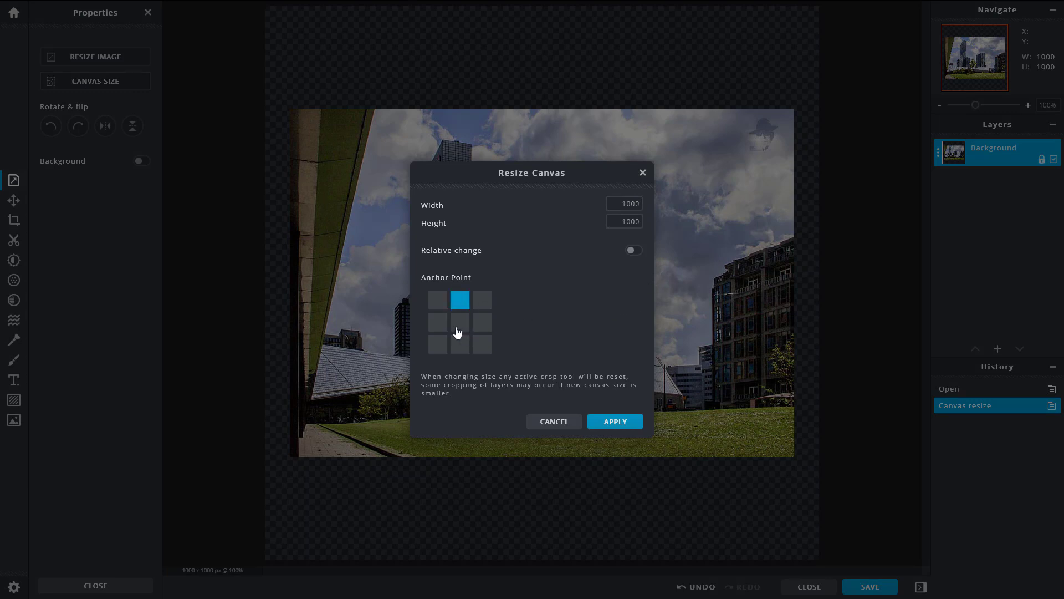
click(462, 327)
click(633, 250)
click(637, 204)
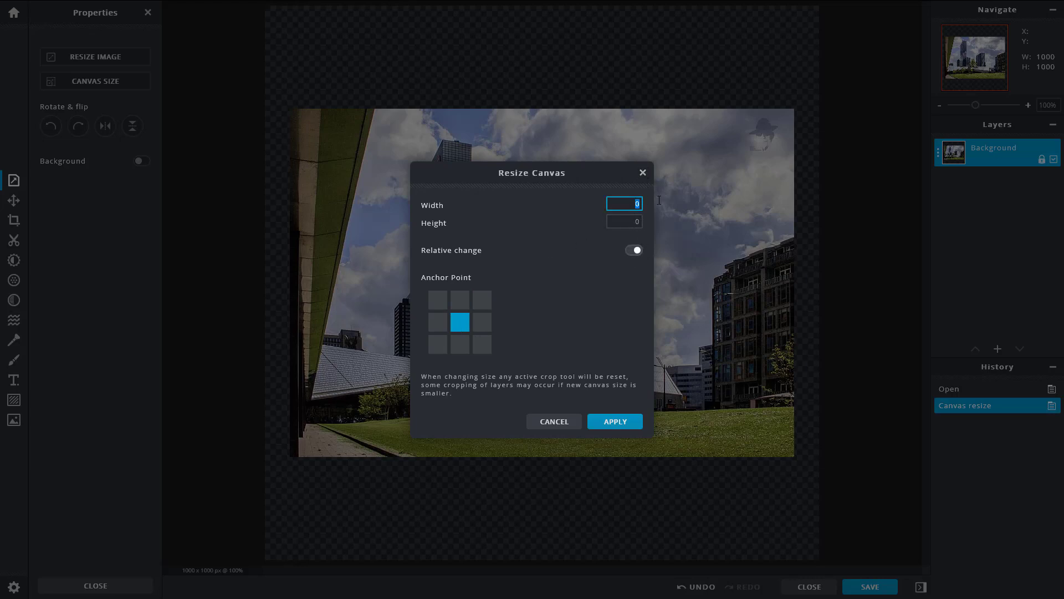
text(1000)
click(627, 218)
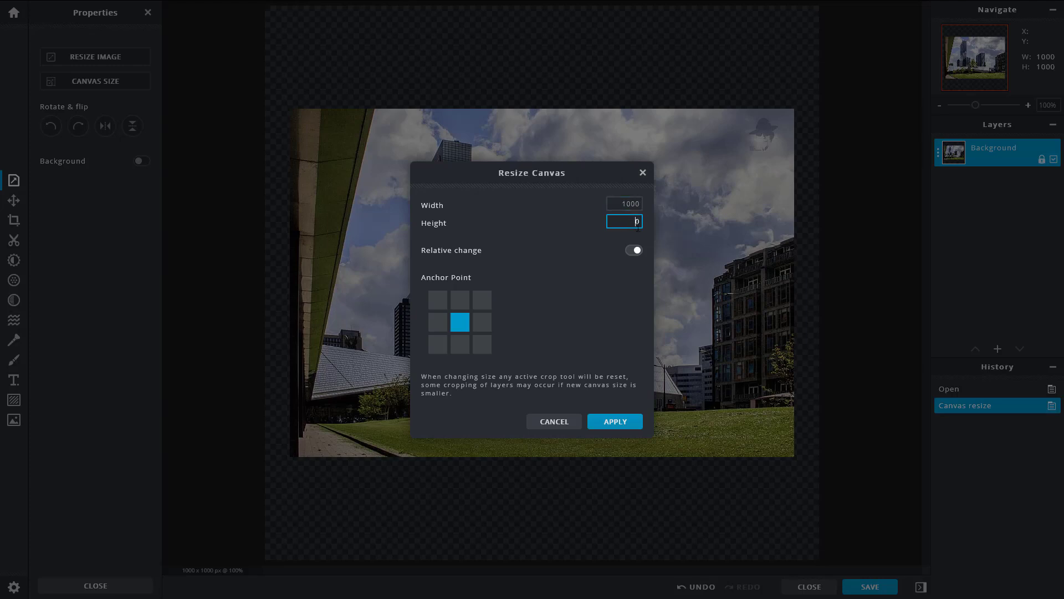
click(634, 252)
click(632, 251)
click(628, 206)
double_click(628, 204)
click(615, 424)
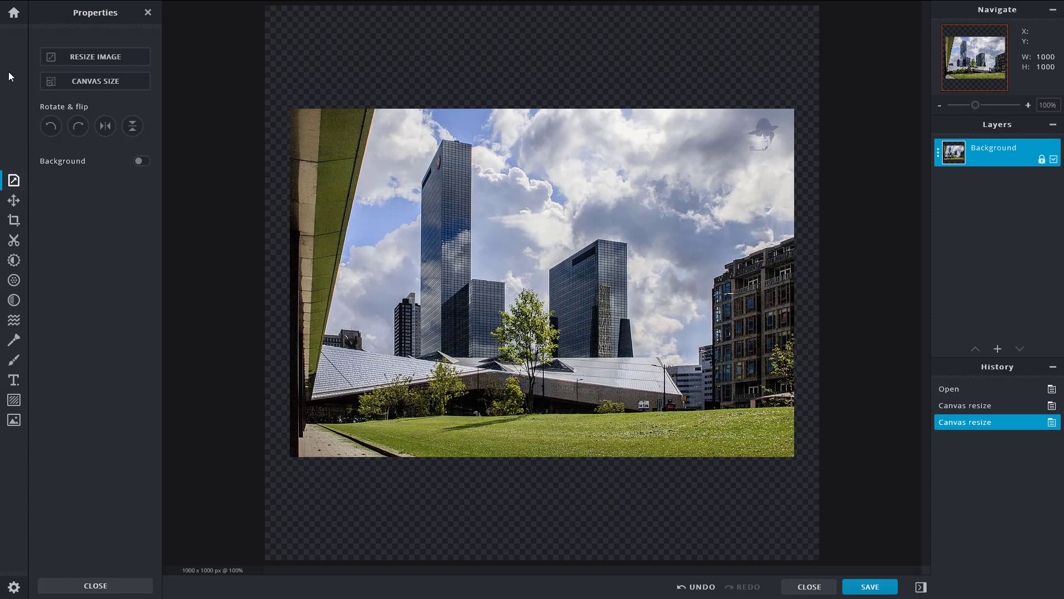
click(56, 132)
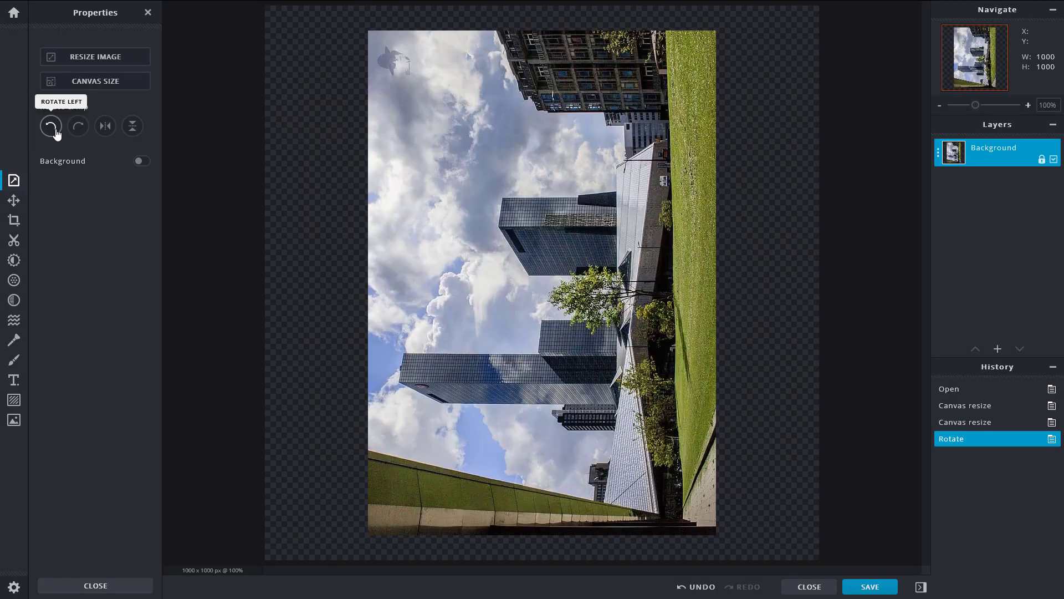
click(80, 129)
click(79, 129)
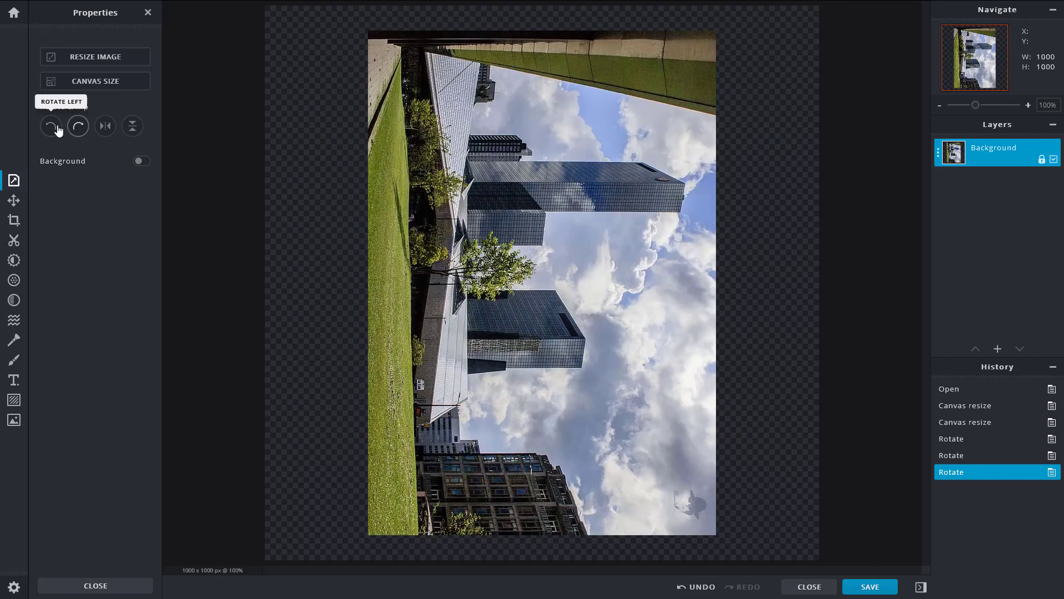
click(56, 128)
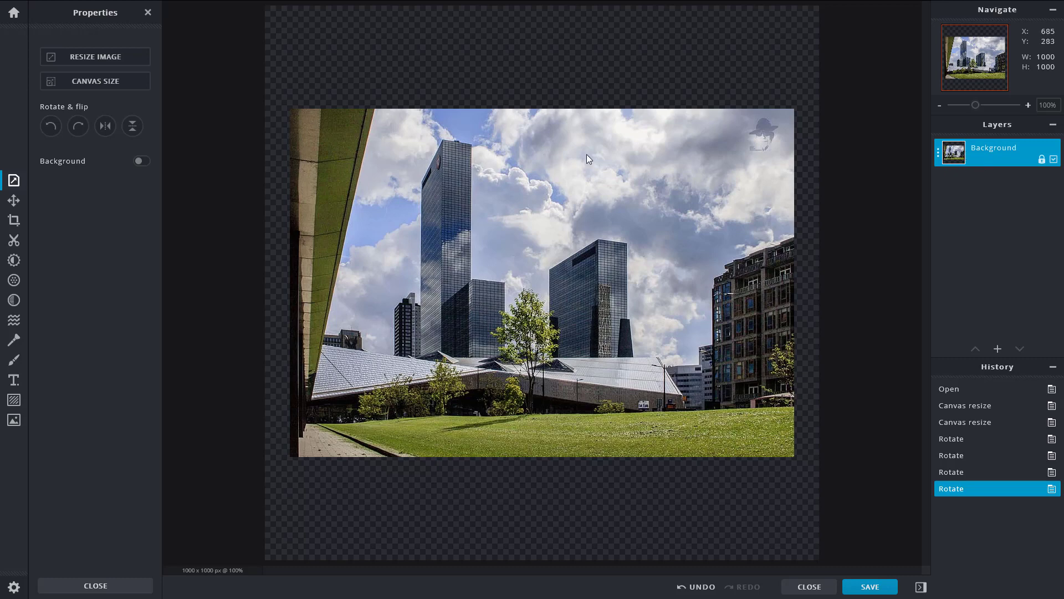
click(51, 126)
click(51, 127)
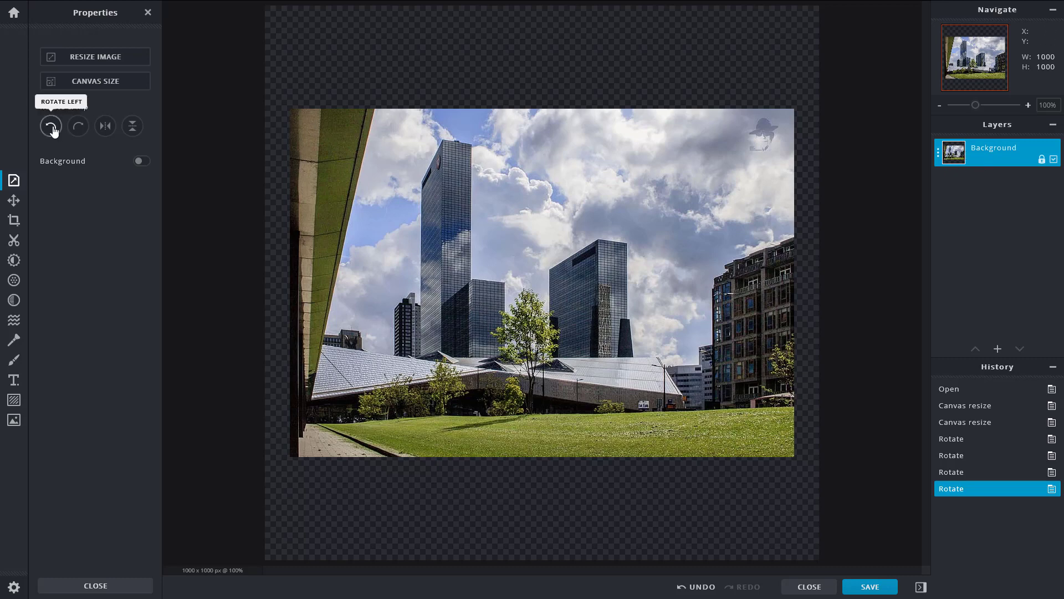
click(51, 126)
click(51, 126)
click(72, 130)
click(72, 130)
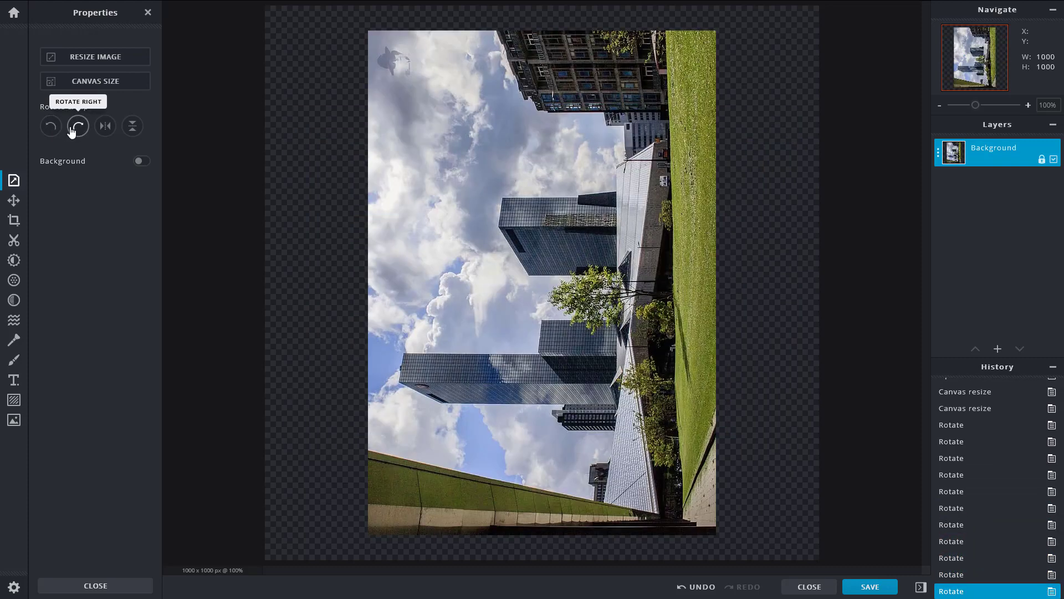
click(72, 130)
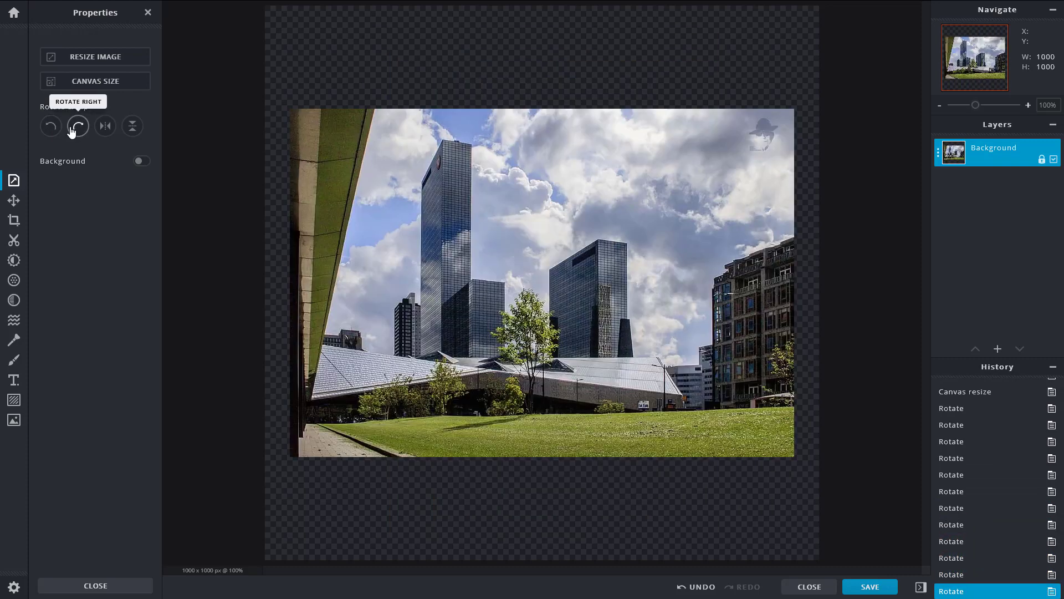
click(105, 127)
click(105, 127)
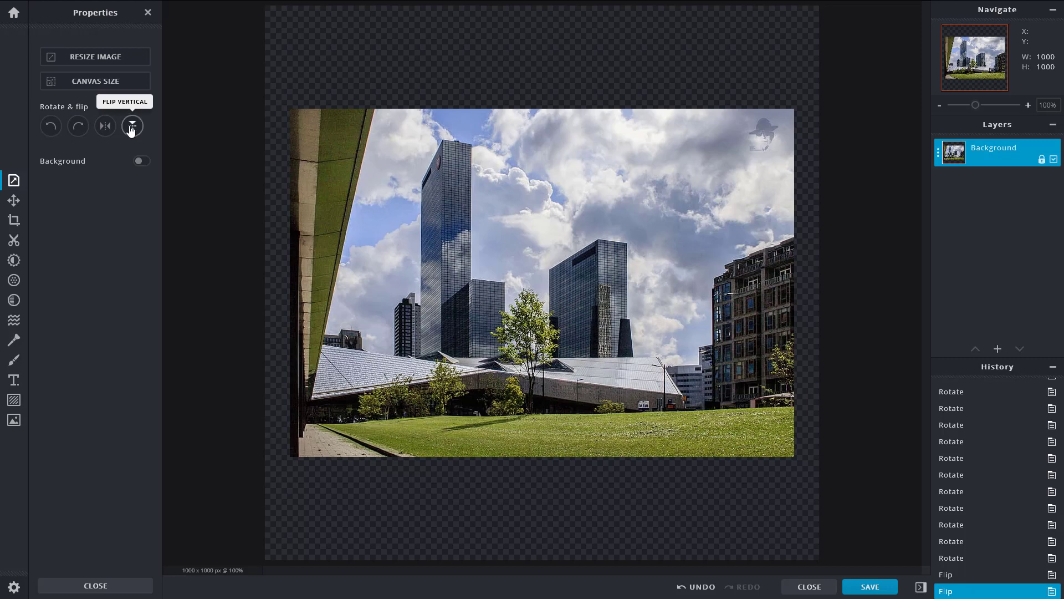
click(132, 127)
click(132, 127)
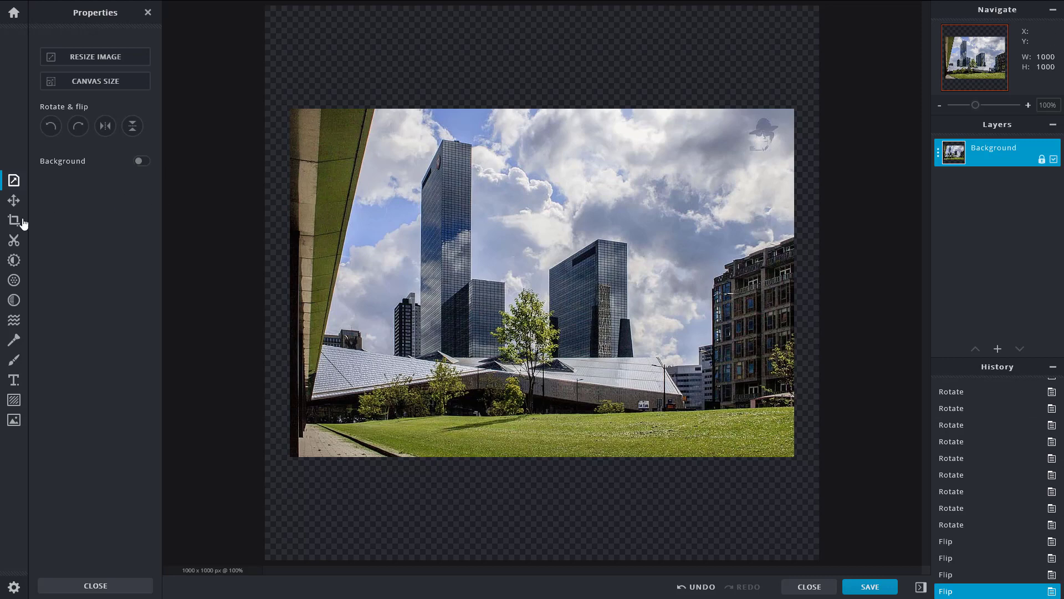
Turn on the canvas background and try the orange, yellow-green and green swatches
click(141, 161)
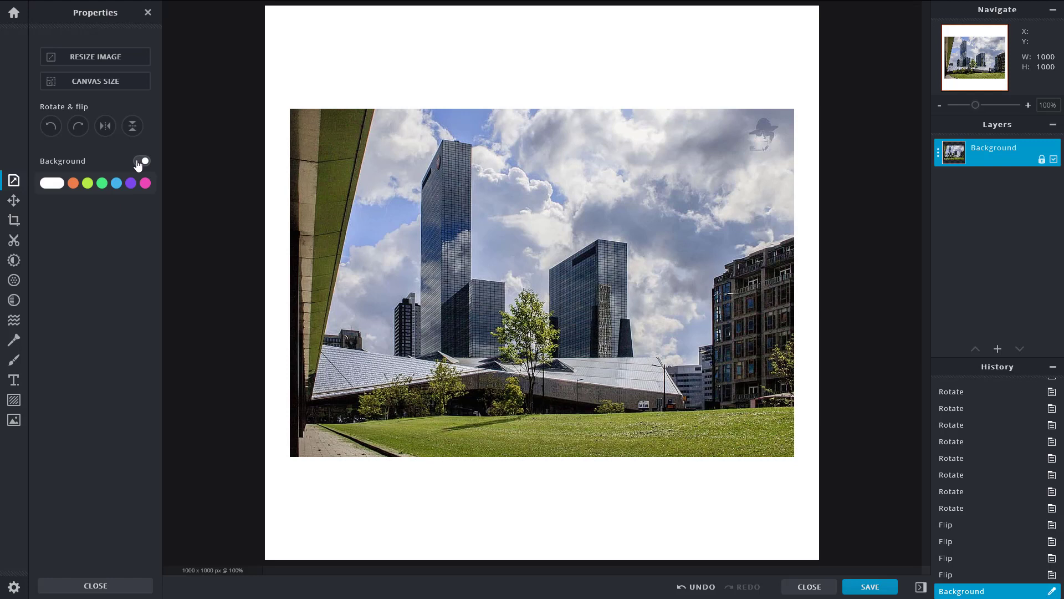
click(74, 183)
click(87, 183)
click(103, 184)
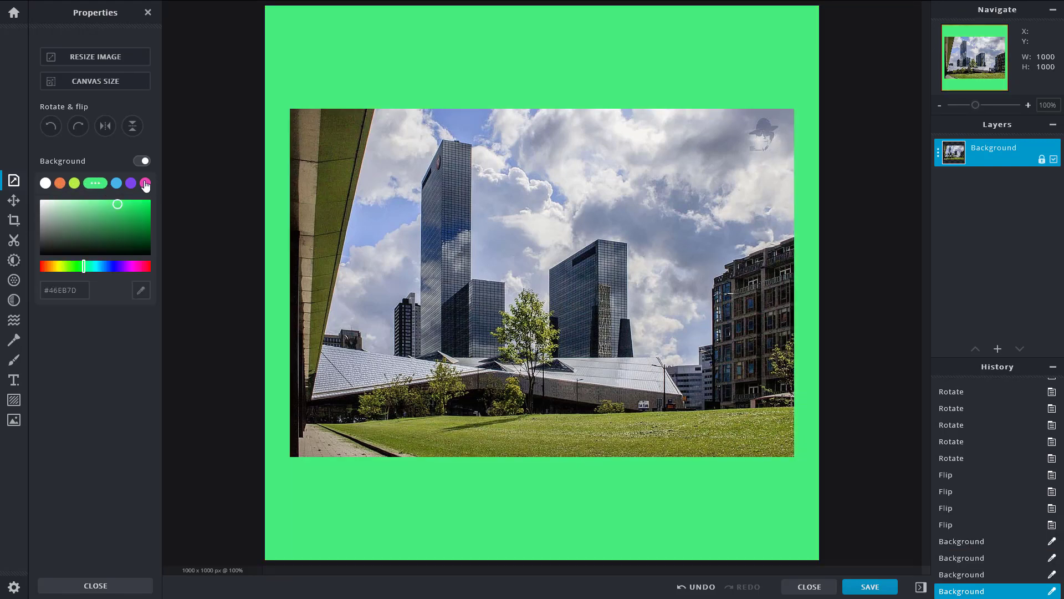
click(75, 183)
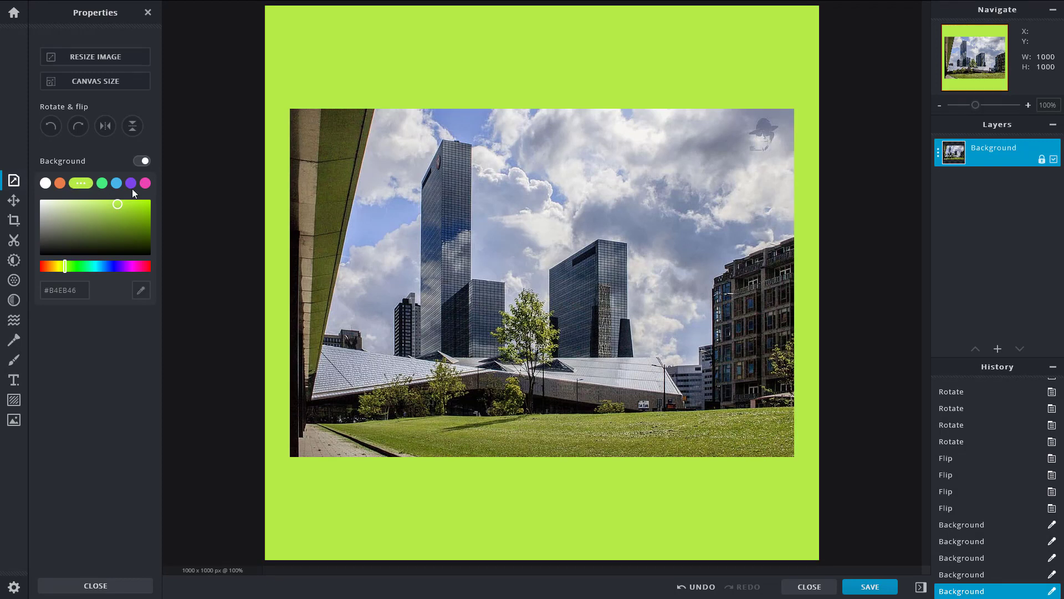
Adjust the colour picker to a bright, saturated orange, #FF890A
mouse_move(108, 212)
mouse_down()
mouse_move(114, 242)
mouse_move(71, 205)
mouse_move(101, 231)
mouse_move(89, 205)
mouse_move(118, 224)
mouse_up()
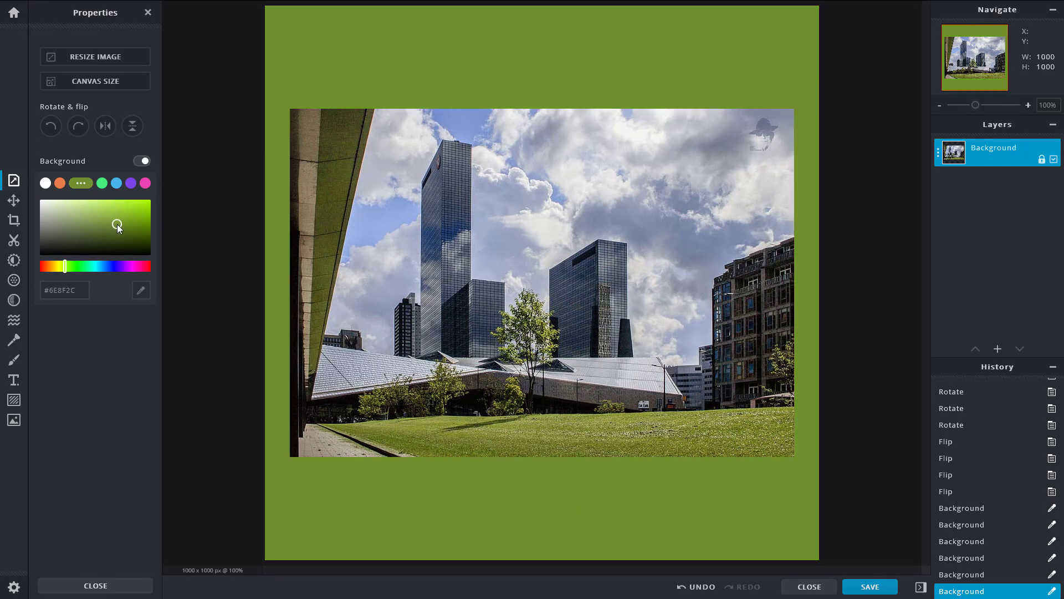
drag(62, 272, 49, 267)
drag(89, 238, 146, 199)
drag(83, 289, 57, 272)
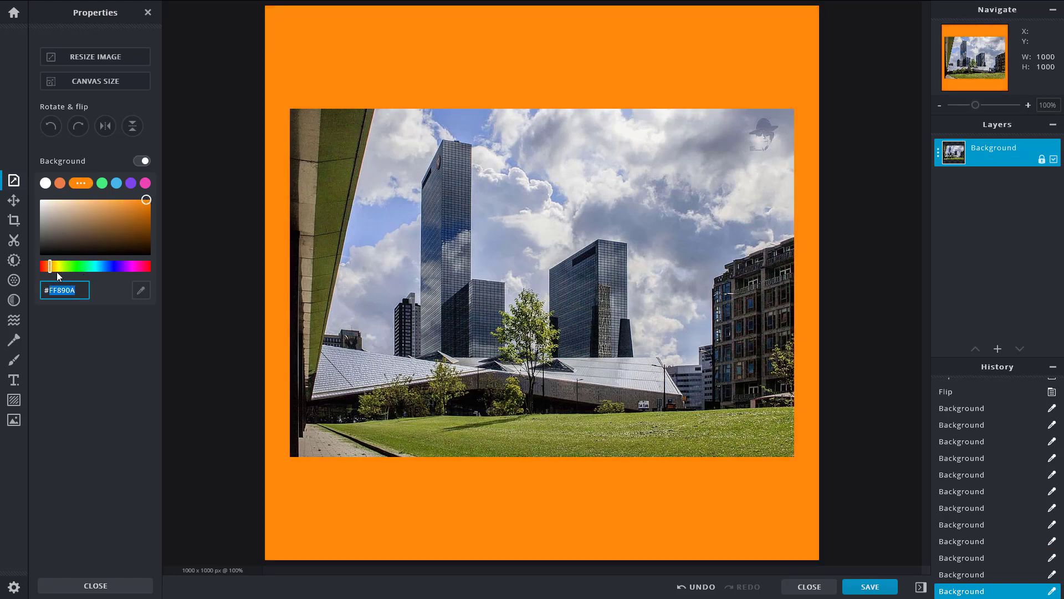
Use the eyedropper on the photo's blue sky for a #8BA1DB background
click(141, 294)
click(319, 152)
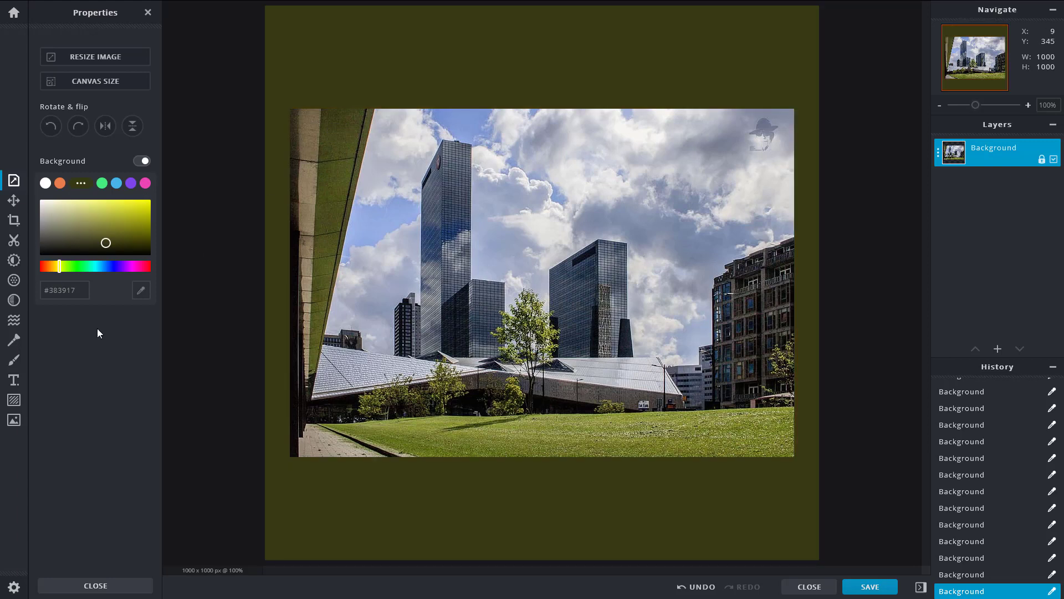
click(141, 290)
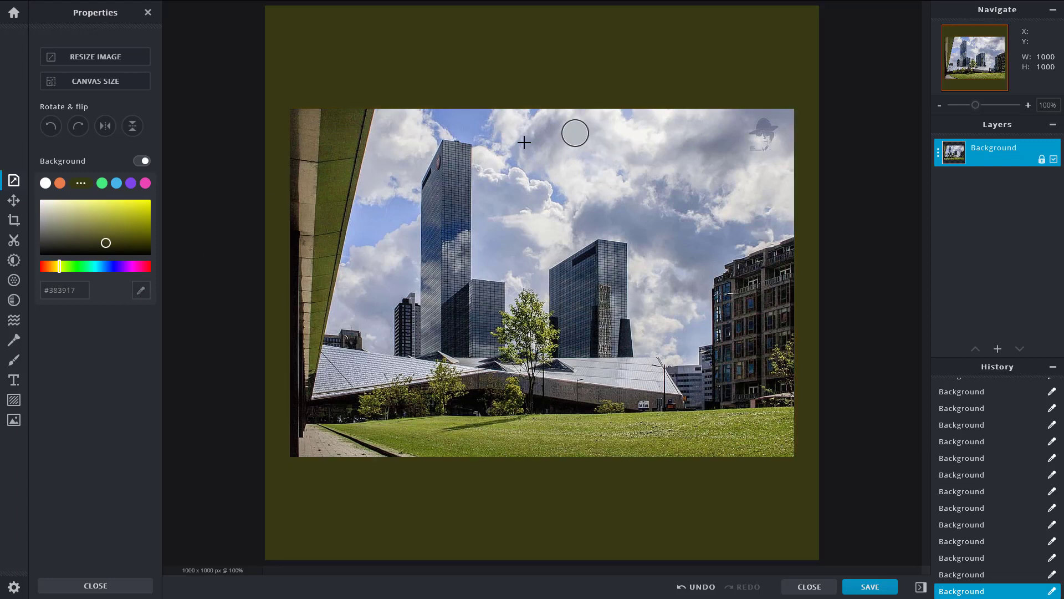
click(461, 139)
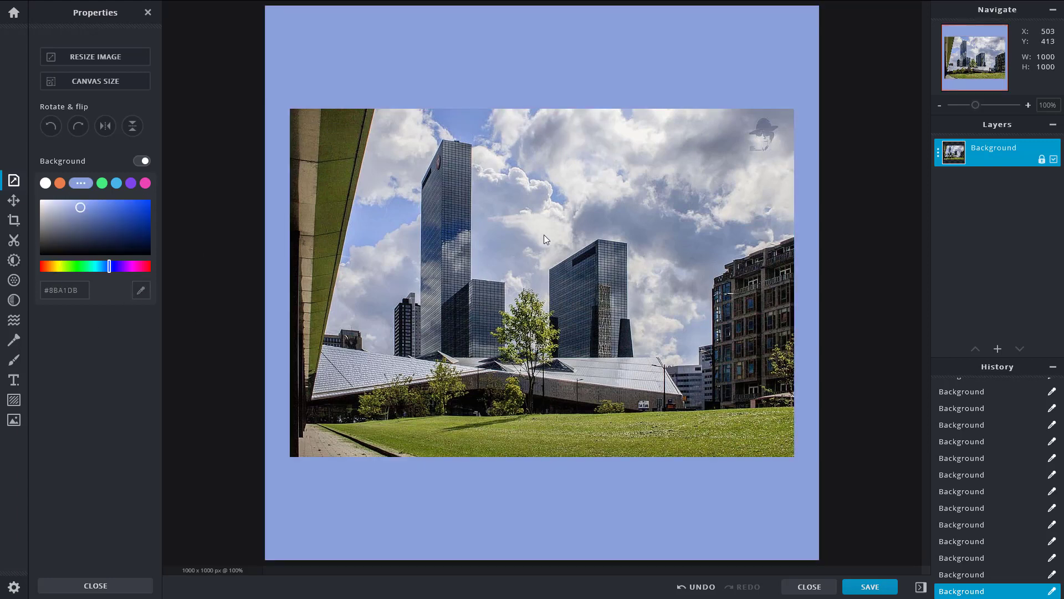